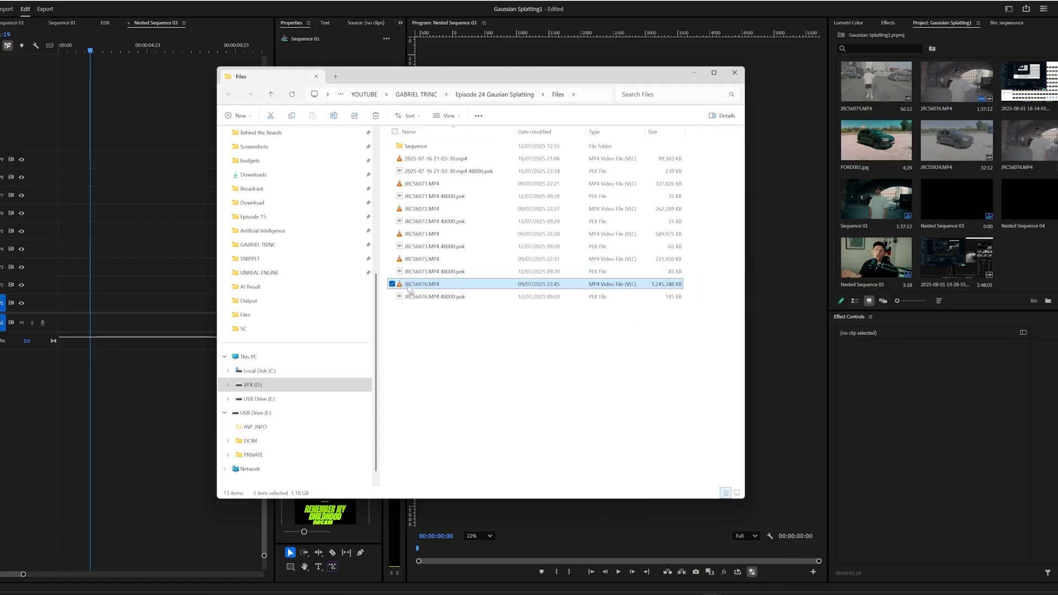
# Add JRCS6076.MP4 to the timeline and apply an S-Log3 creative look in Lumetri Color
pyautogui.moveTo(58, 287); pyautogui.dragTo(58, 287)
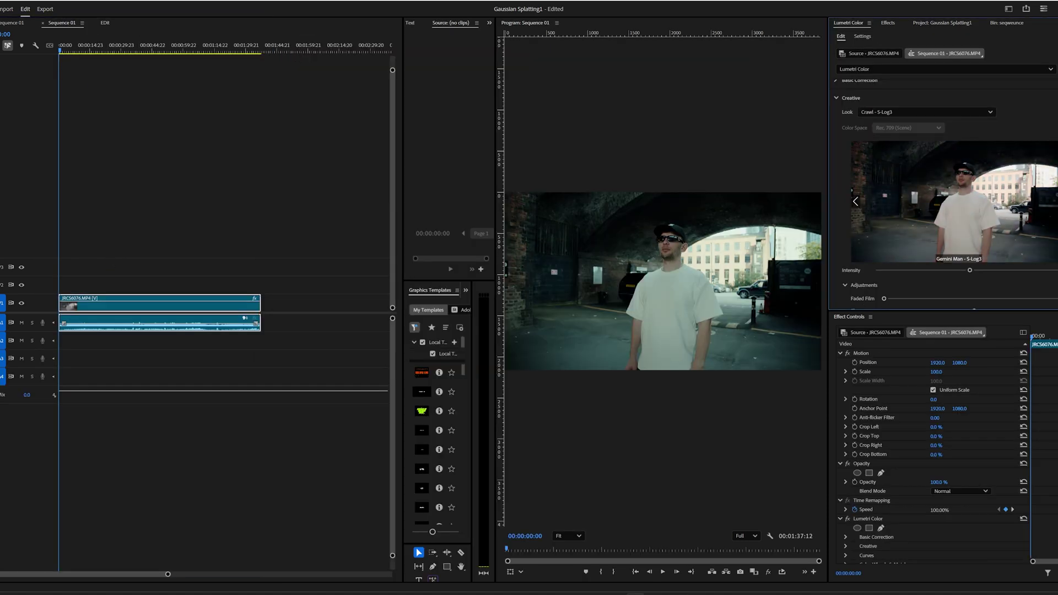
pyautogui.click(947, 231)
pyautogui.moveTo(83, 51); pyautogui.dragTo(123, 53)
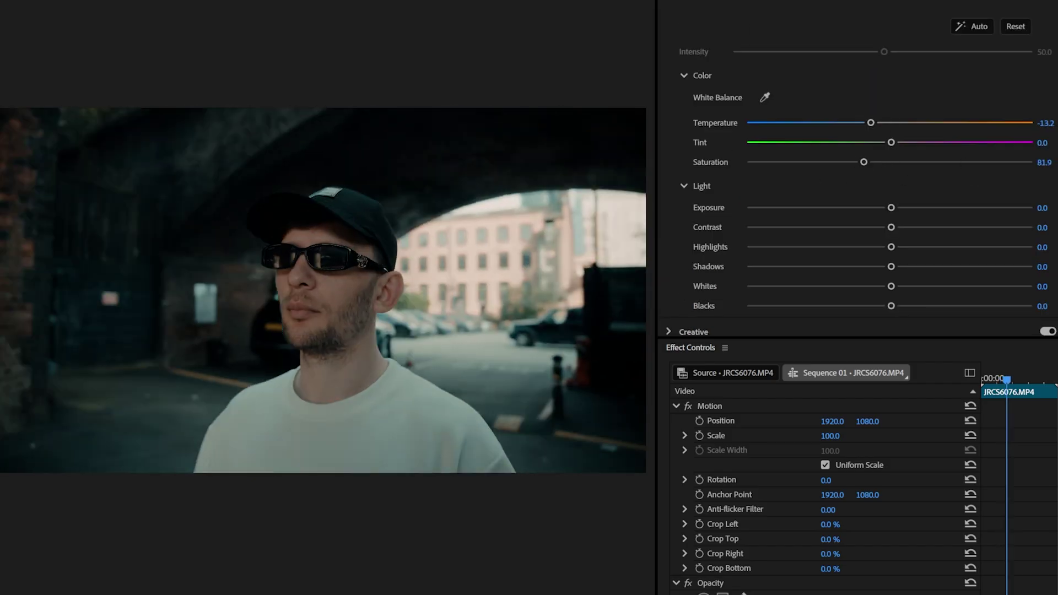
# Key the man's face skin tone with the HSL Secondary eyedropper and widen the L range
pyautogui.scroll(-3, 709, 263)
pyautogui.click(709, 263)
pyautogui.scroll(3, 700, 253)
pyautogui.click(764, 132)
pyautogui.click(289, 256)
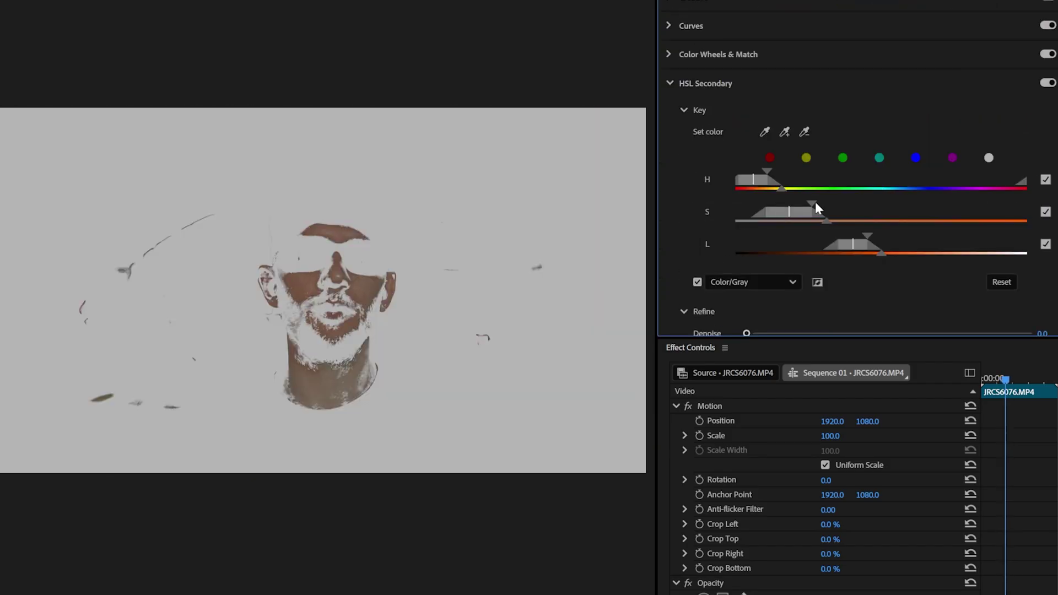
pyautogui.moveTo(871, 239); pyautogui.dragTo(925, 234)
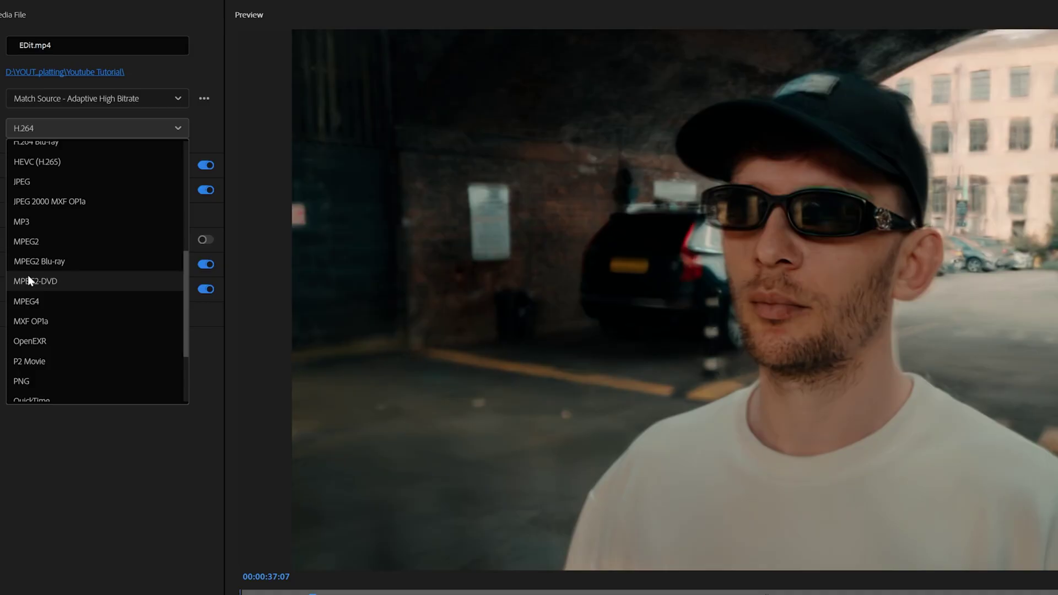
# Scroll down the page to review its contents
pyautogui.scroll(-2, 28, 277)
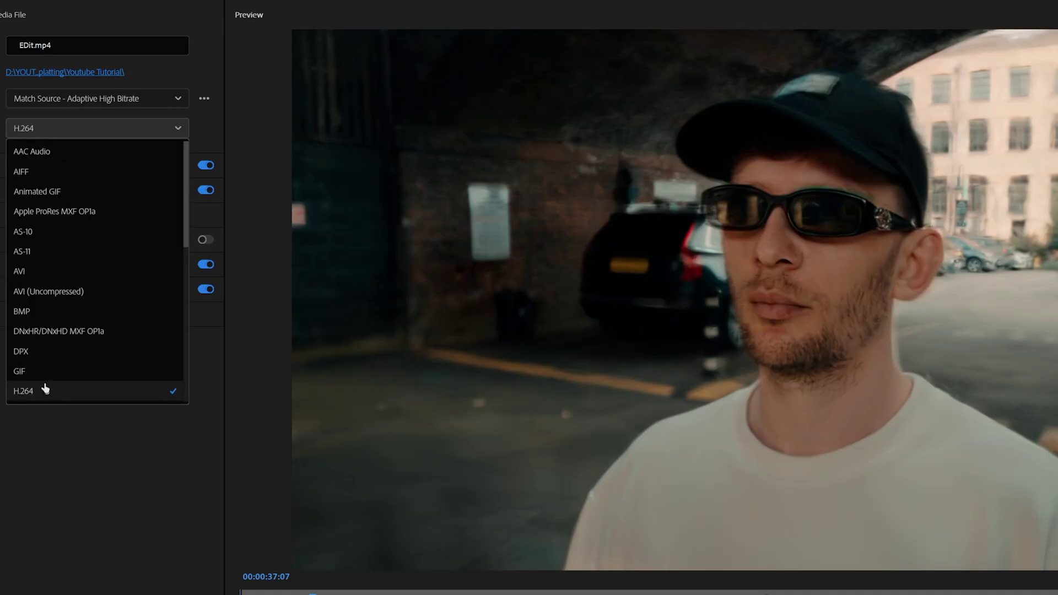
pyautogui.scroll(-5, 41, 380)
pyautogui.scroll(-2, 29, 277)
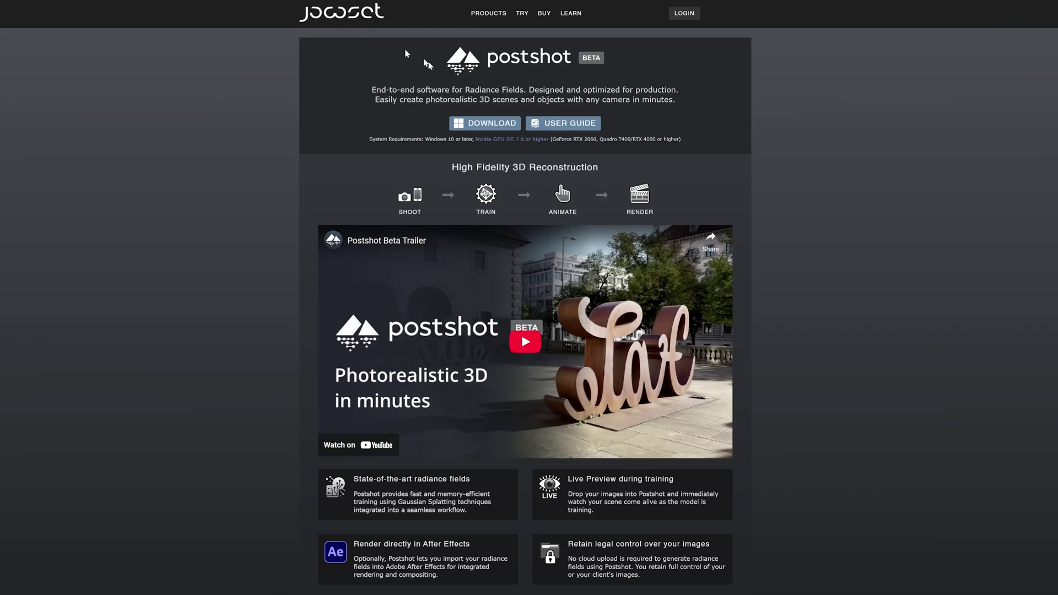
# Save the Postshot BETA 0.6.150 installer to Downloads, then select all 515 sequence frames
pyautogui.click(487, 124)
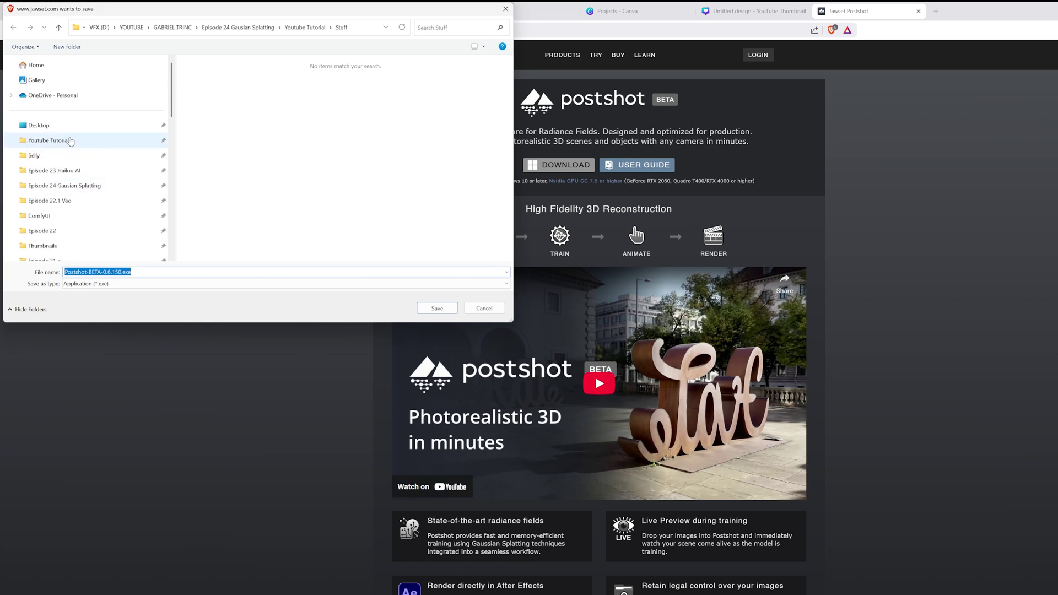
pyautogui.scroll(-3, 68, 176)
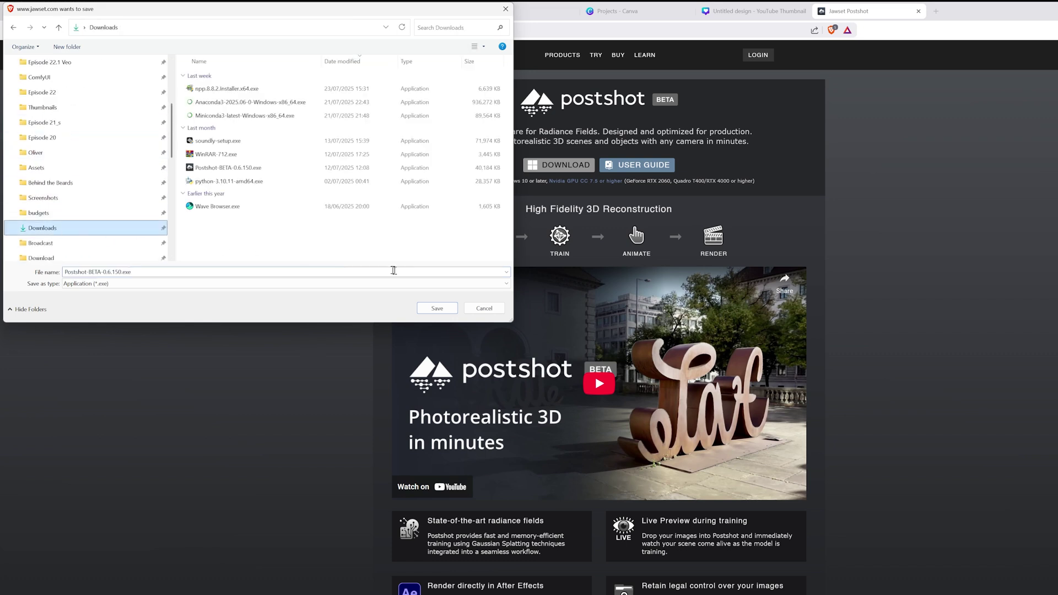
pyautogui.click(437, 308)
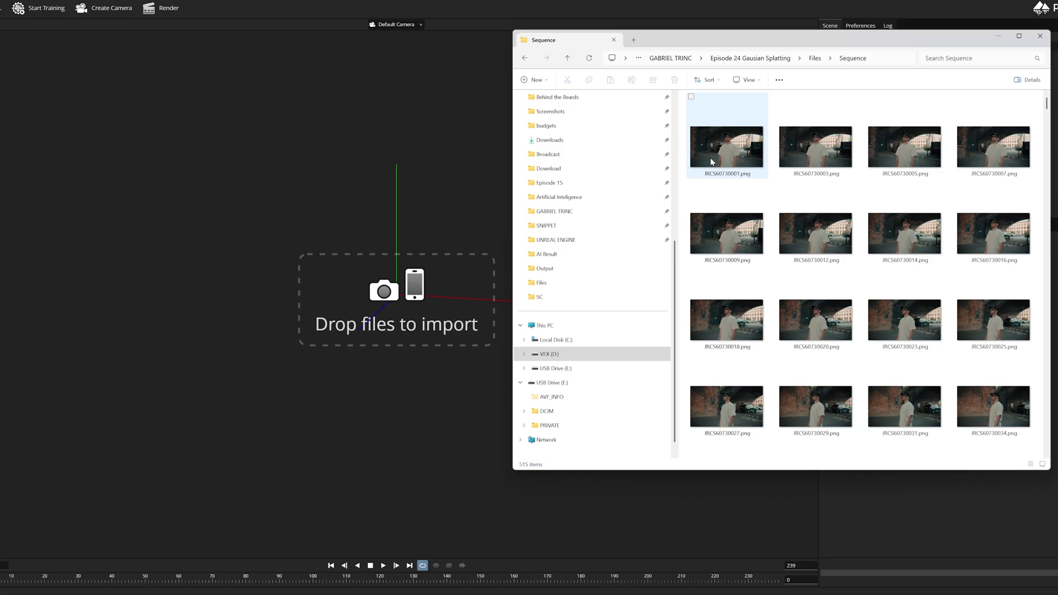
pyautogui.hotkey('ctrl', 'a')
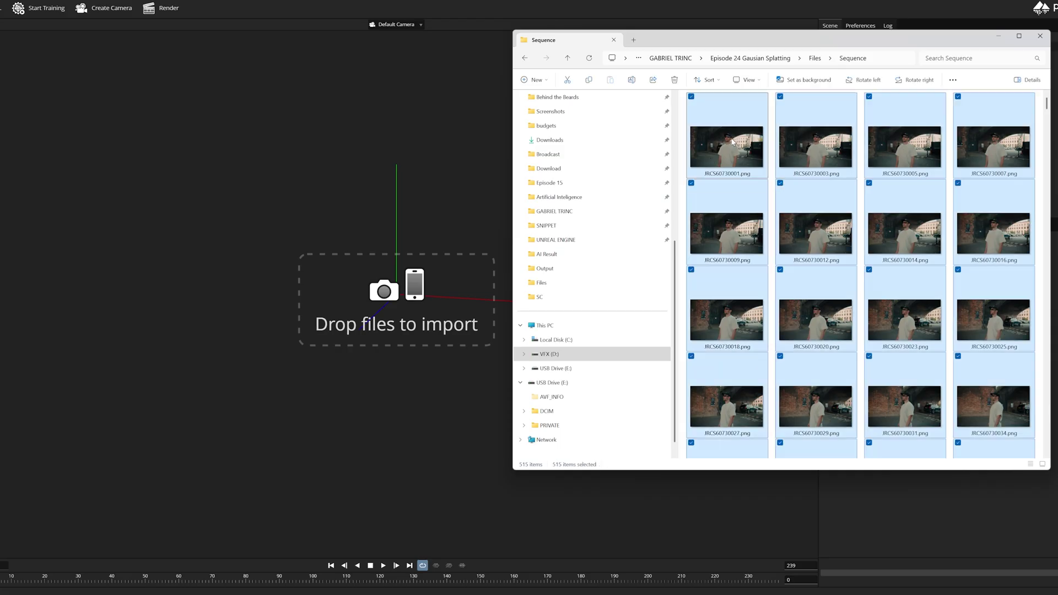
# Import the 515 images into Postshot using the Splat MCMC profile, with camera Advanced settings expanded
pyautogui.moveTo(397, 297); pyautogui.dragTo(396, 297)
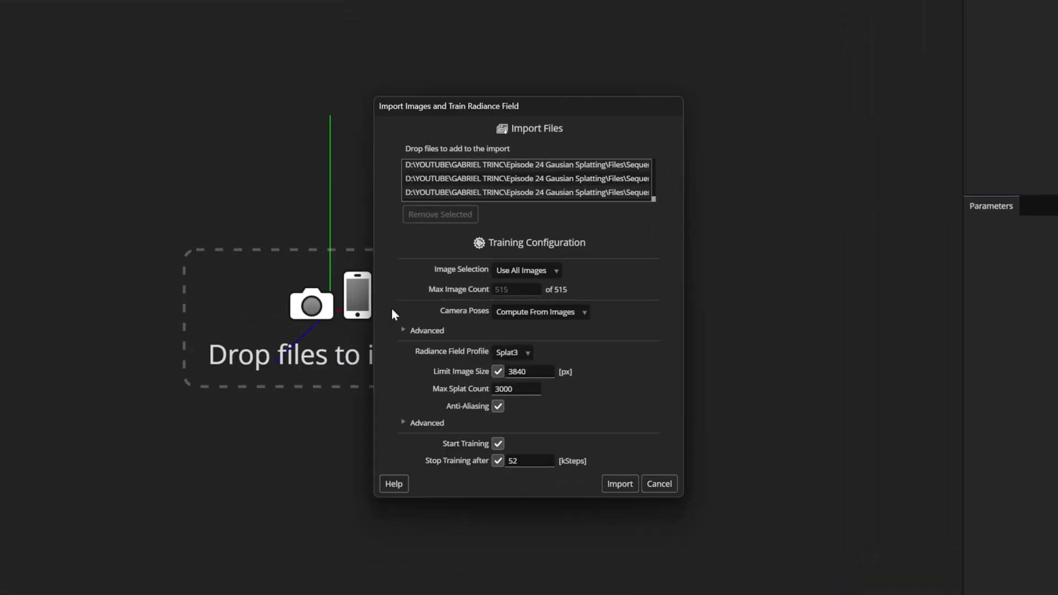
pyautogui.click(524, 352)
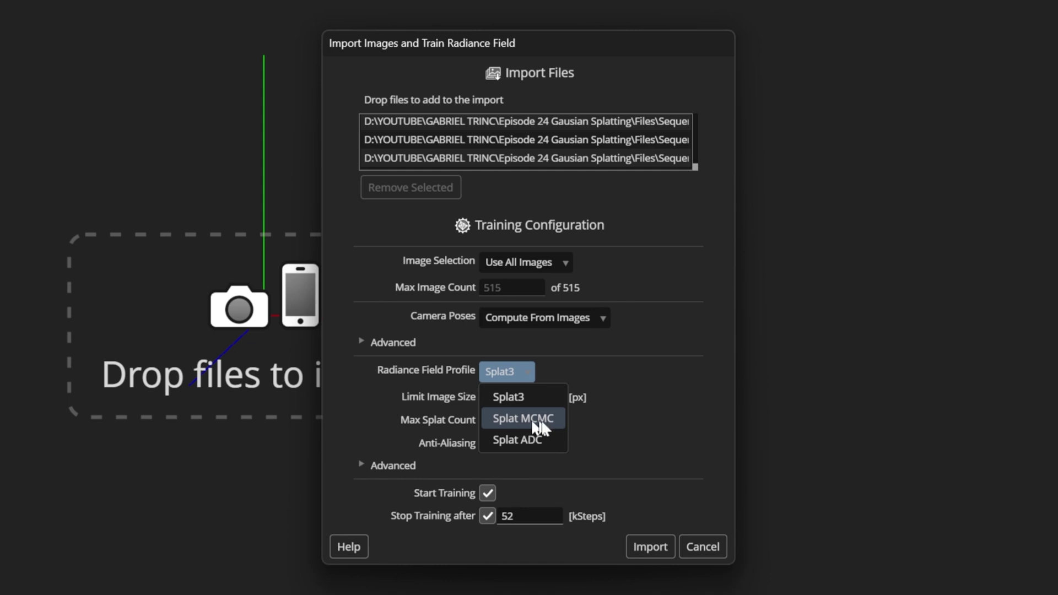
pyautogui.click(504, 419)
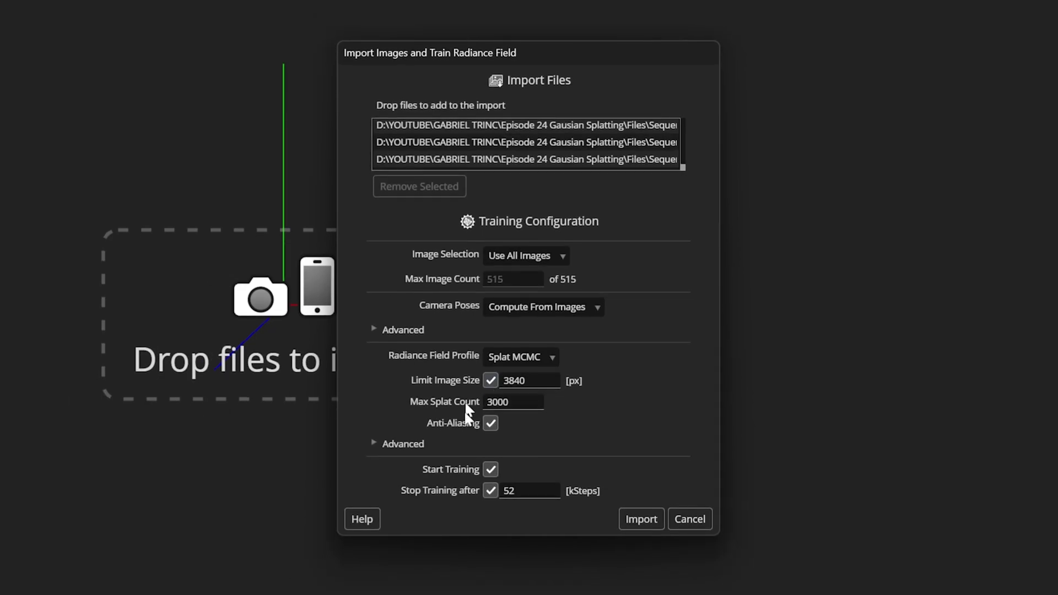
pyautogui.click(374, 439)
pyautogui.click(374, 422)
pyautogui.click(374, 308)
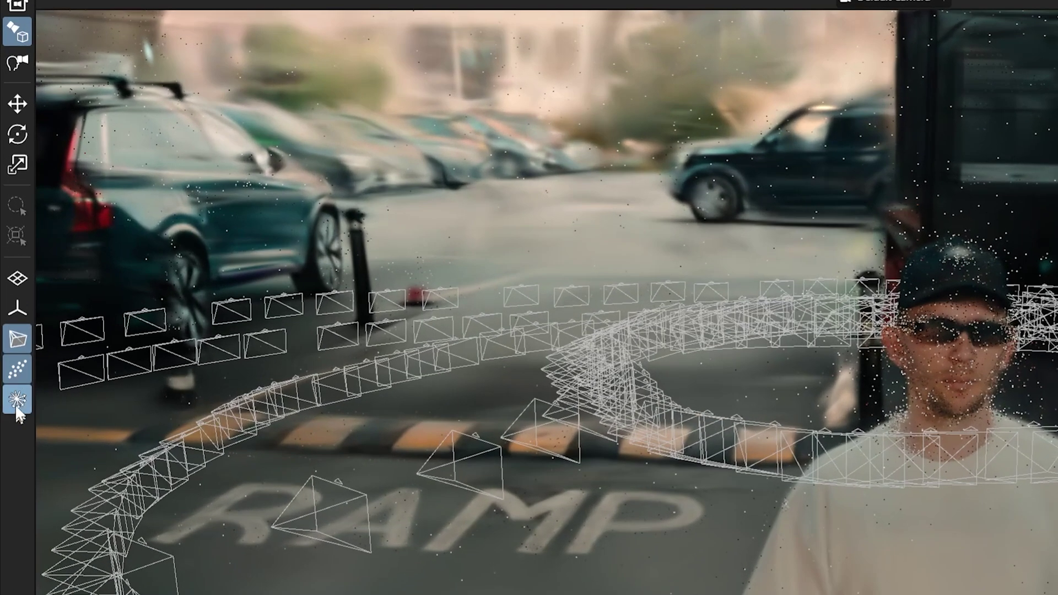
# Hide the radiance field, point cloud and camera frustums from the viewport display
pyautogui.click(10, 222)
pyautogui.click(21, 375)
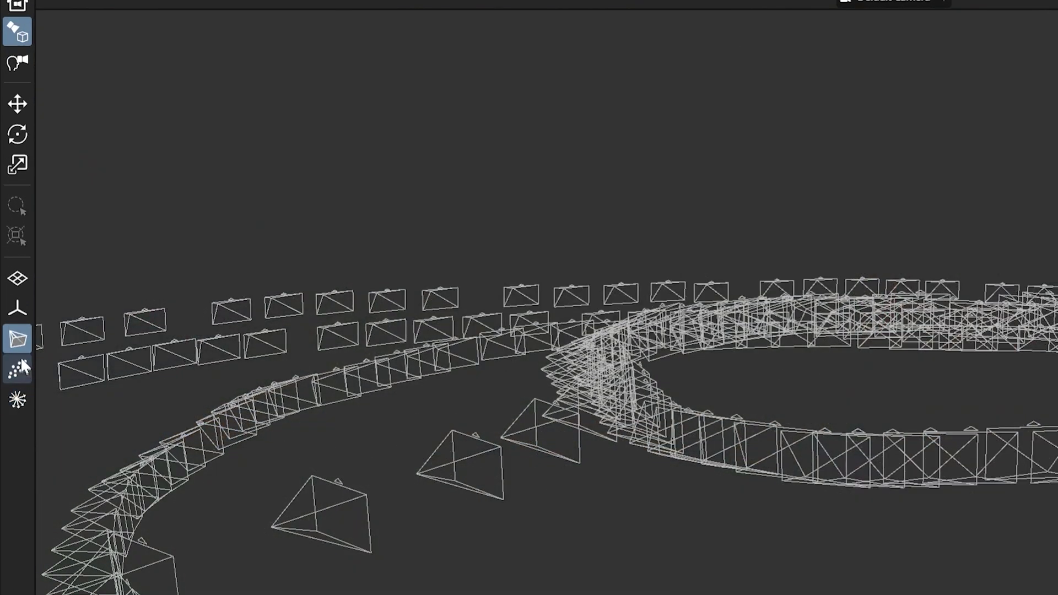
pyautogui.click(19, 349)
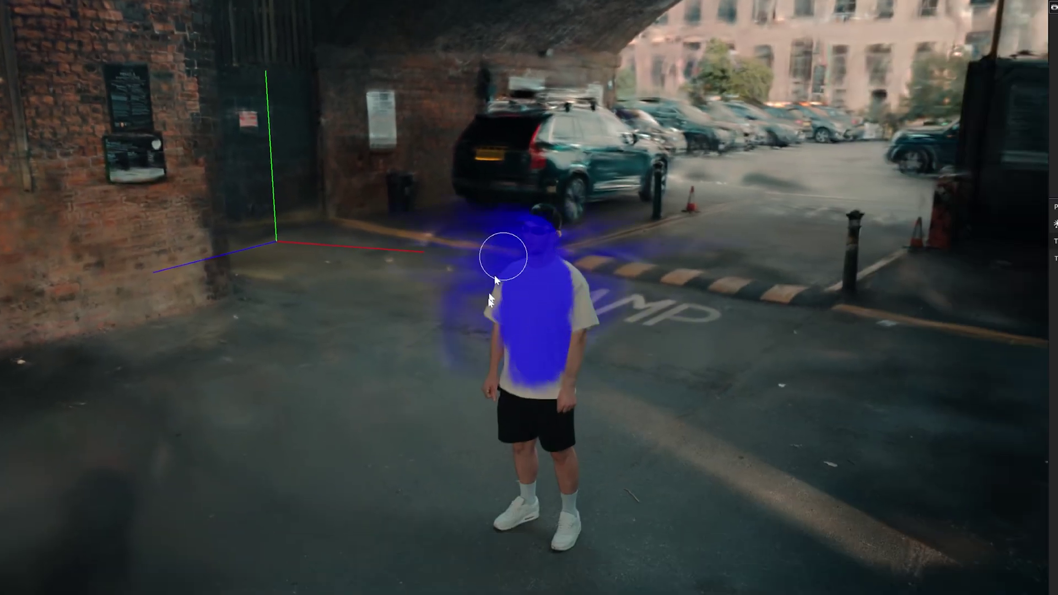
# Paint a brush selection over the man's splats, refining it around his body and legs
pyautogui.moveTo(495, 277)
pyautogui.mouseDown()
pyautogui.moveTo(492, 402)
pyautogui.moveTo(519, 513)
pyautogui.mouseUp()
pyautogui.hotkey('ctrl', 'z')
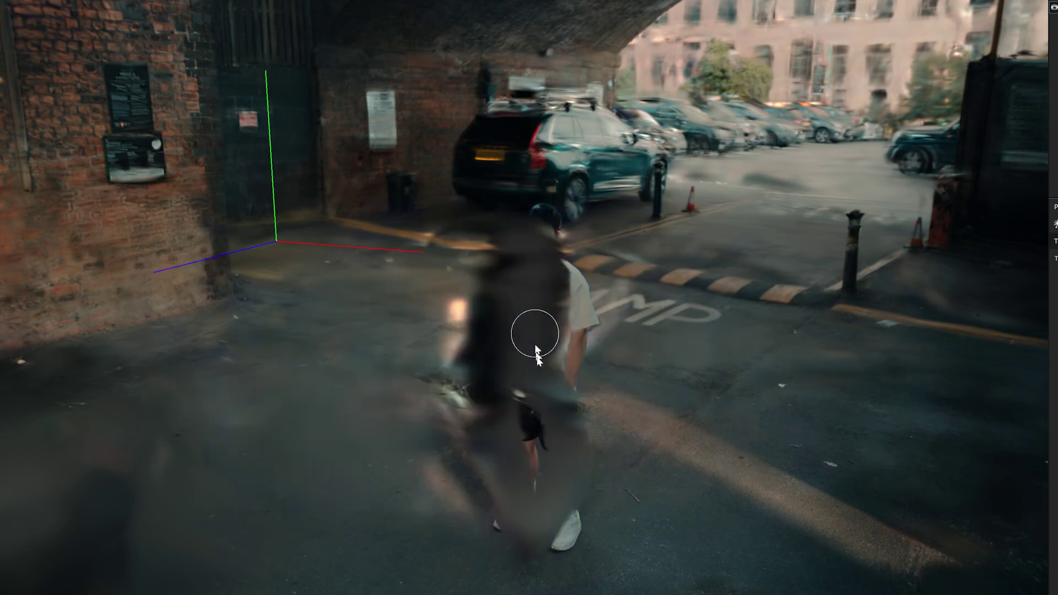
pyautogui.hotkey('ctrl', 'shift', 'z')
pyautogui.keyDown('ctrl'); pyautogui.moveTo(537, 305); pyautogui.dragTo(500, 269); pyautogui.keyUp('ctrl')
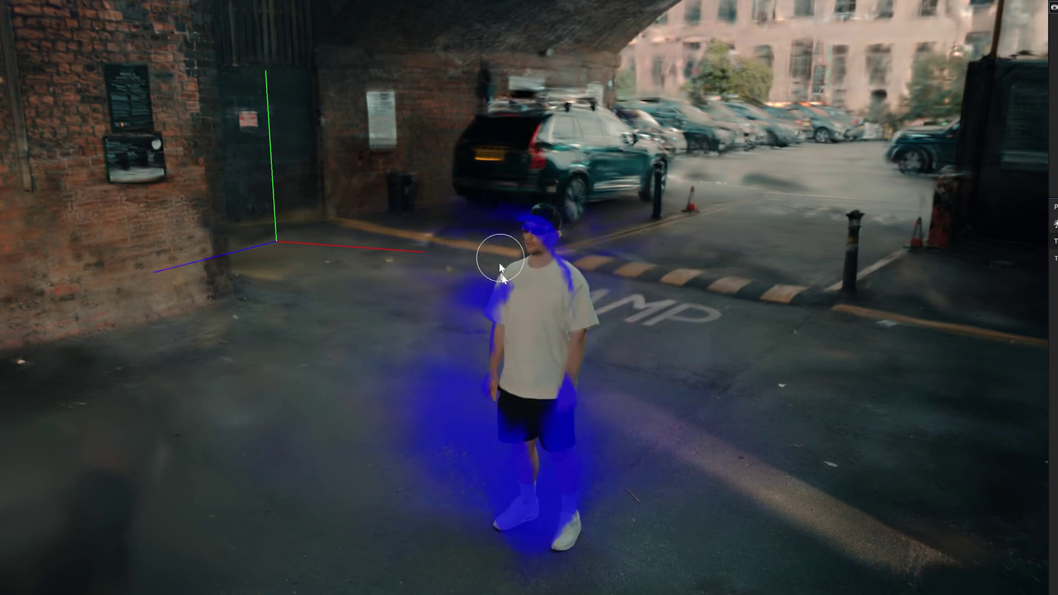
pyautogui.keyDown('ctrl'); pyautogui.moveTo(469, 540); pyautogui.dragTo(559, 412); pyautogui.keyUp('ctrl')
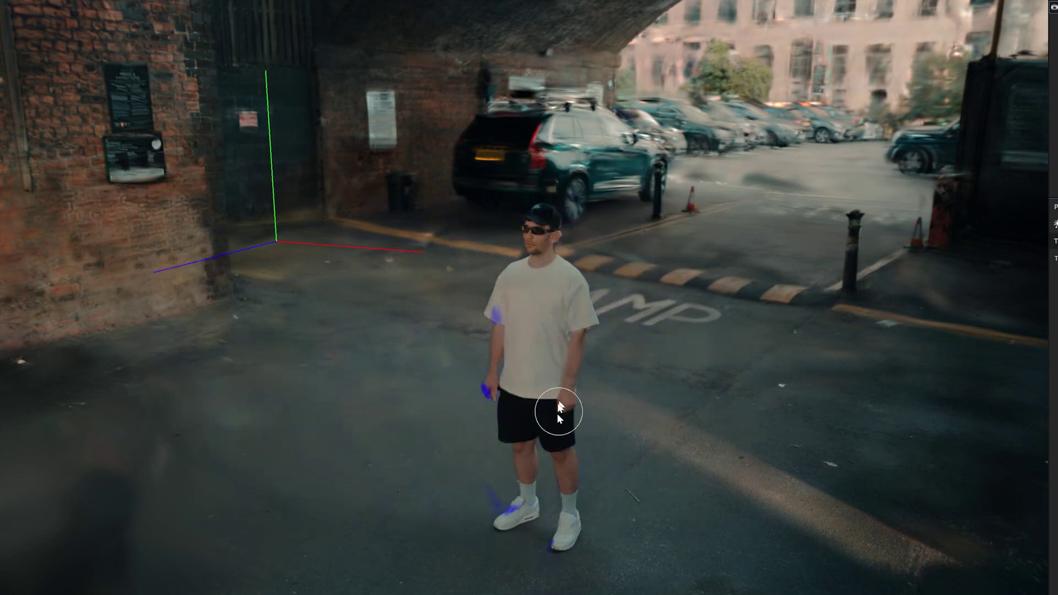
pyautogui.moveTo(497, 333)
pyautogui.mouseDown()
pyautogui.moveTo(500, 416)
pyautogui.moveTo(592, 562)
pyautogui.mouseUp()
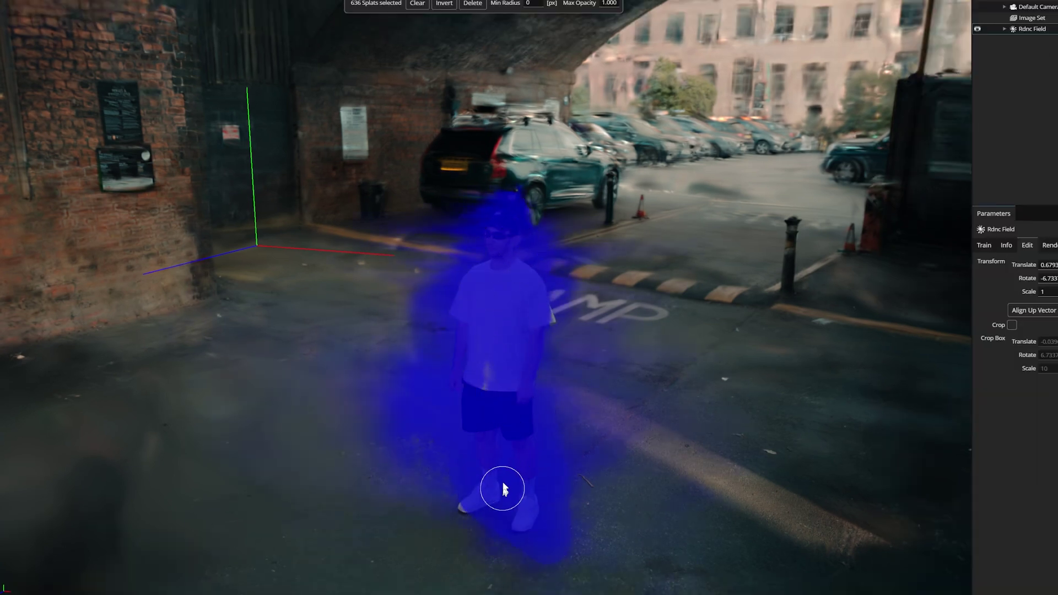
# Invert the selection to everything but the man and enable Crop on the radiance field
pyautogui.click(450, 4)
pyautogui.click(451, 4)
pyautogui.click(451, 4)
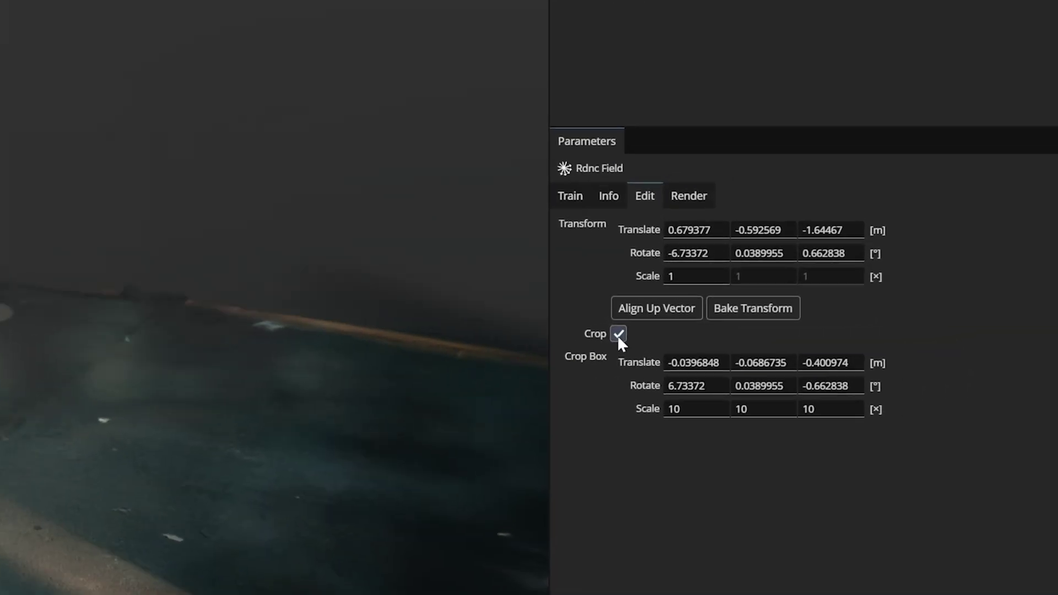
pyautogui.click(1051, 327)
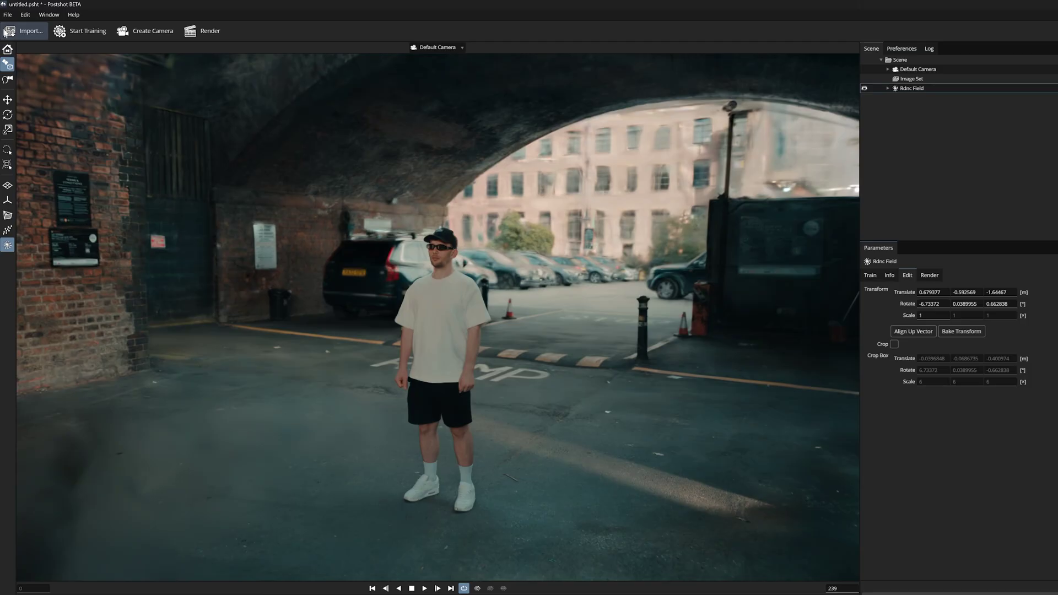
# Choose File > Export Rdnc Fields to export the trained radiance field
pyautogui.click(8, 15)
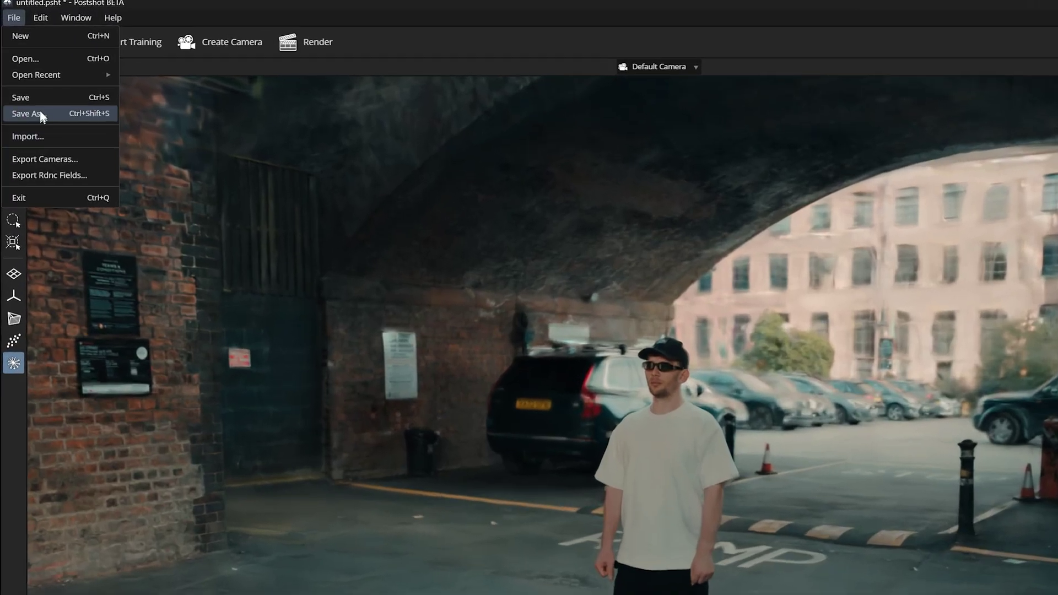
pyautogui.click(55, 175)
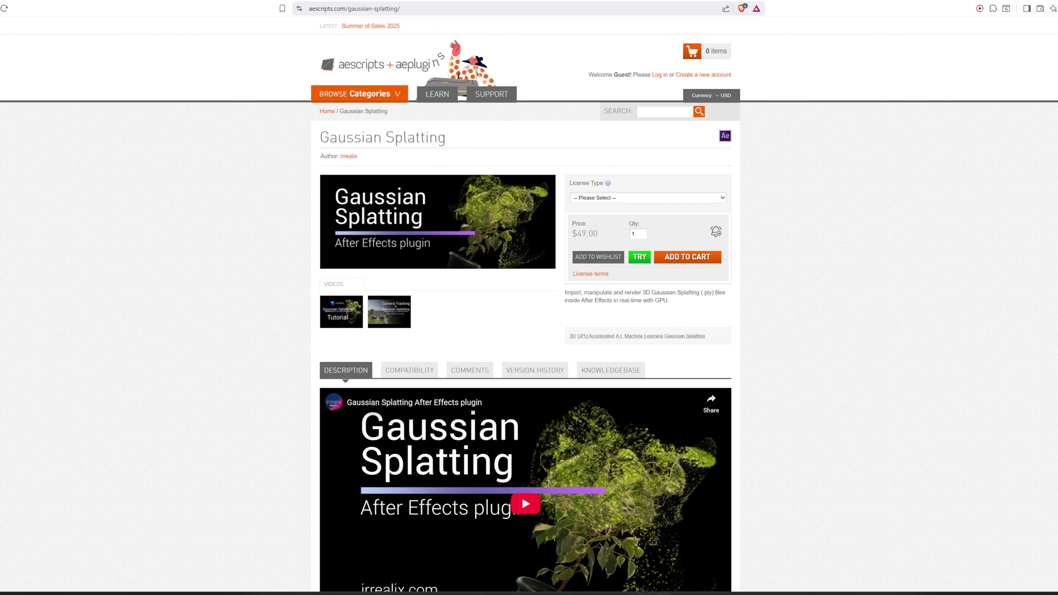
# Select GaussianSplatting.aex in the MediaCore plug-ins folder, then minimize the Explorer window
pyautogui.hotkey('alt', 'Tab')
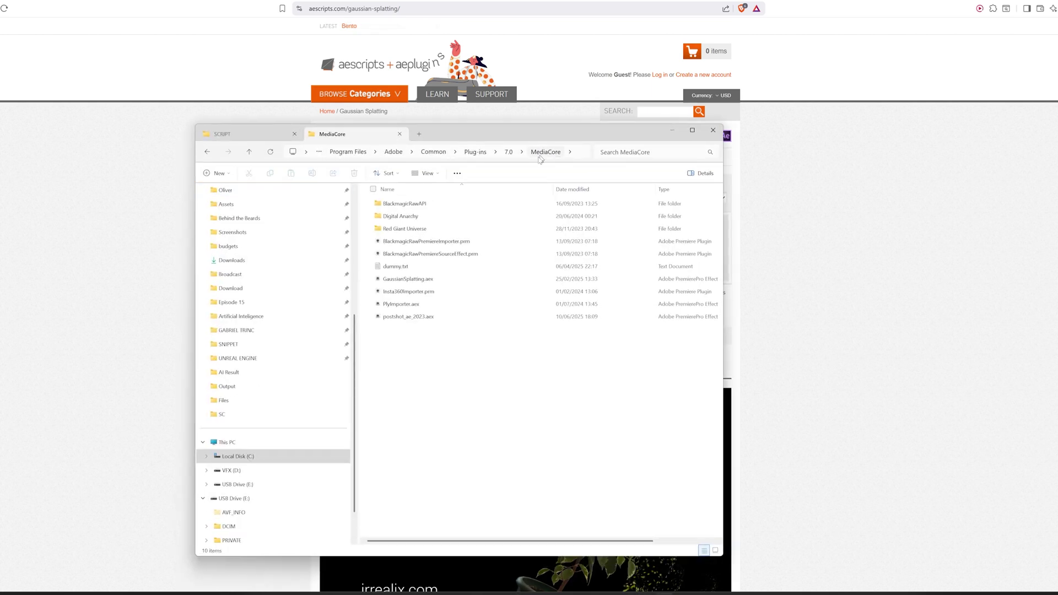
pyautogui.click(370, 156)
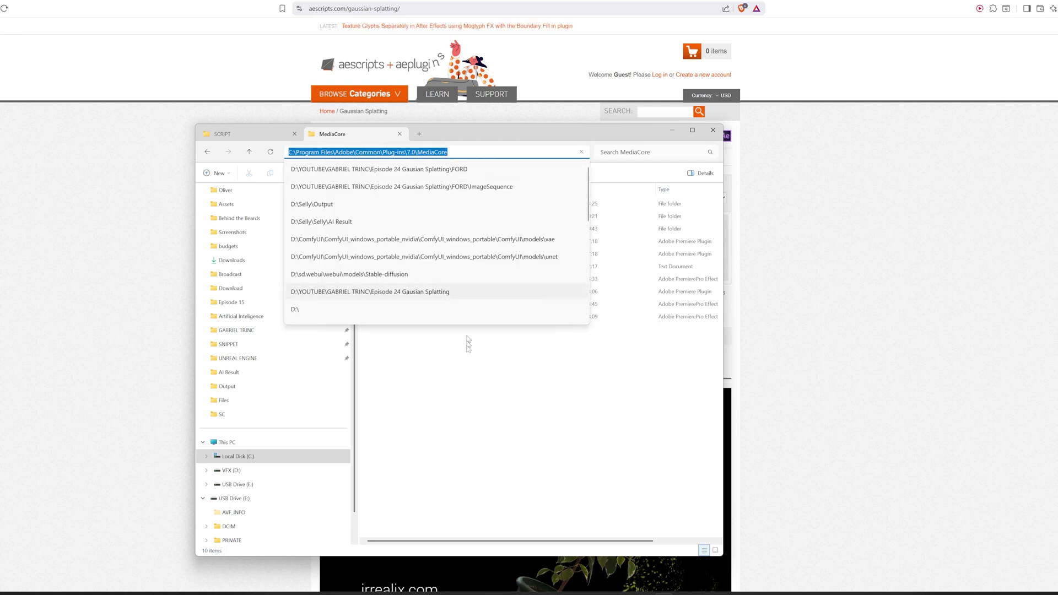
pyautogui.press('Escape')
pyautogui.press('g')
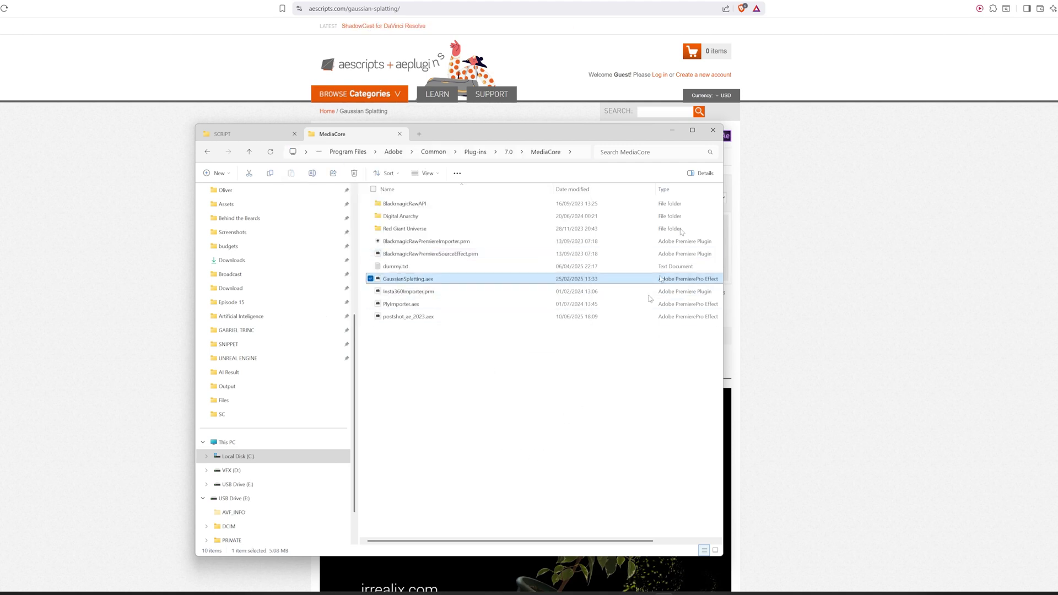
pyautogui.click(674, 131)
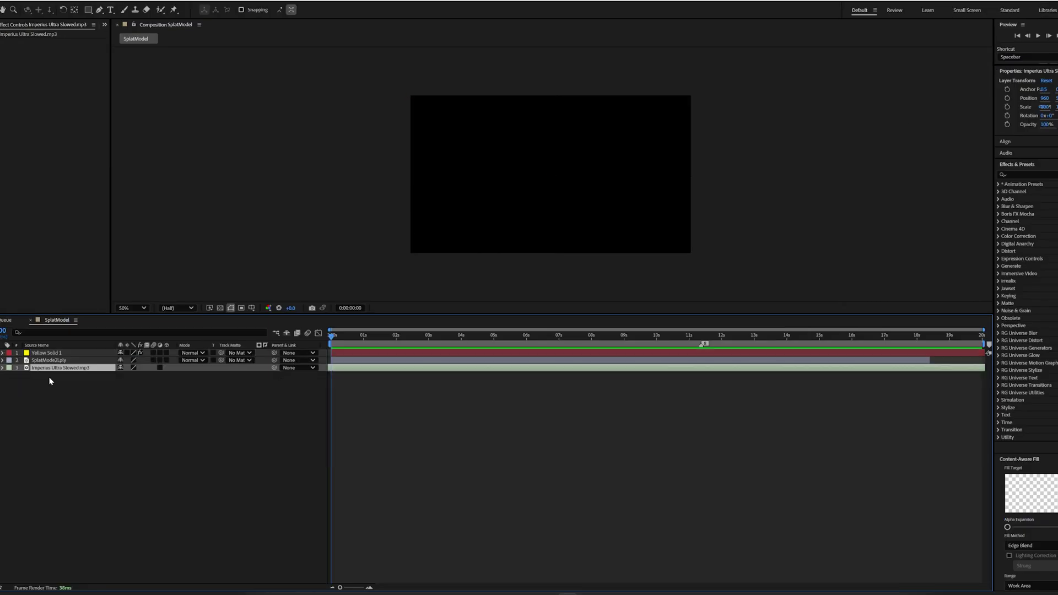
# Select Yellow Solid 1, reveal its keyframed Gaussian Splatting properties with U, and preview playback
pyautogui.click(49, 360)
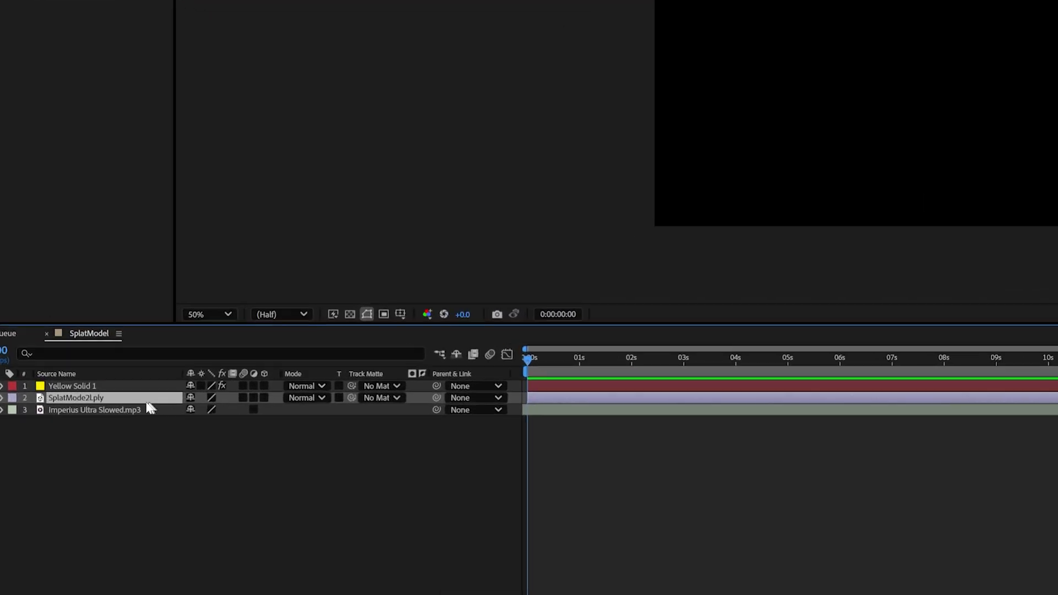
pyautogui.click(97, 409)
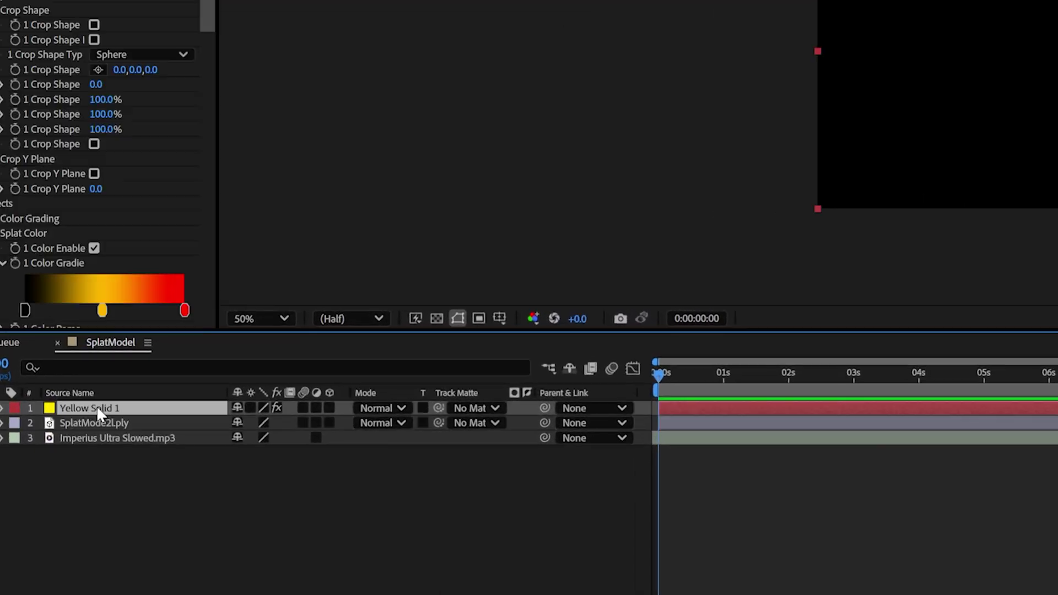
pyautogui.click(94, 439)
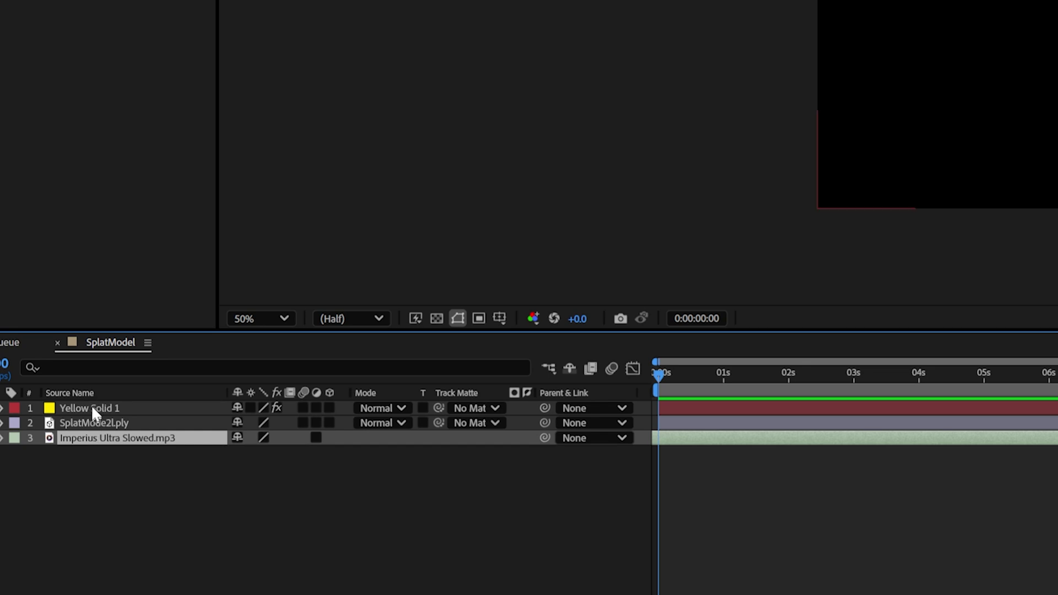
pyautogui.click(134, 411)
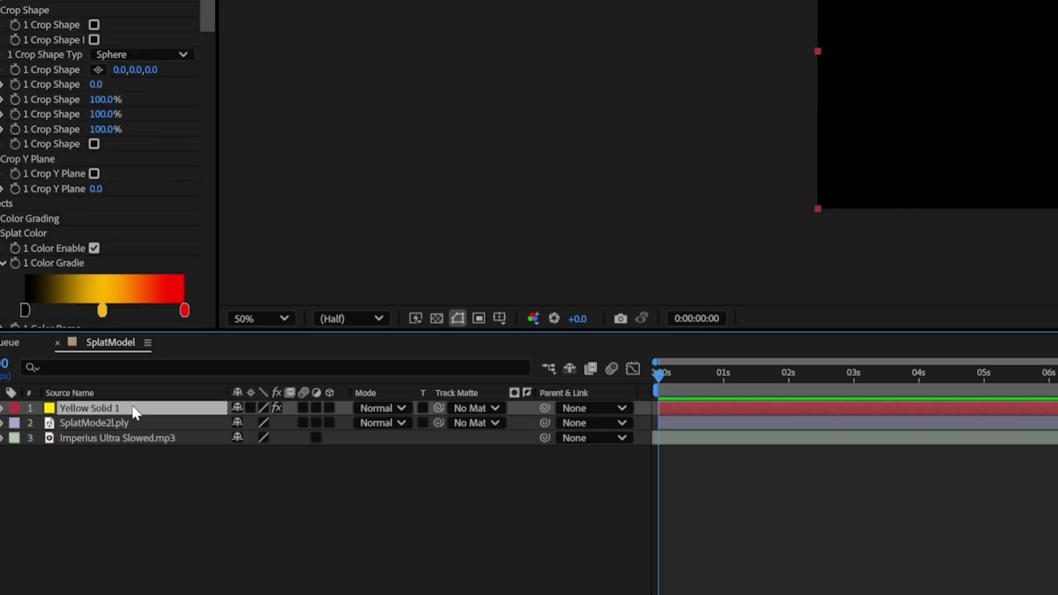
pyautogui.press('u')
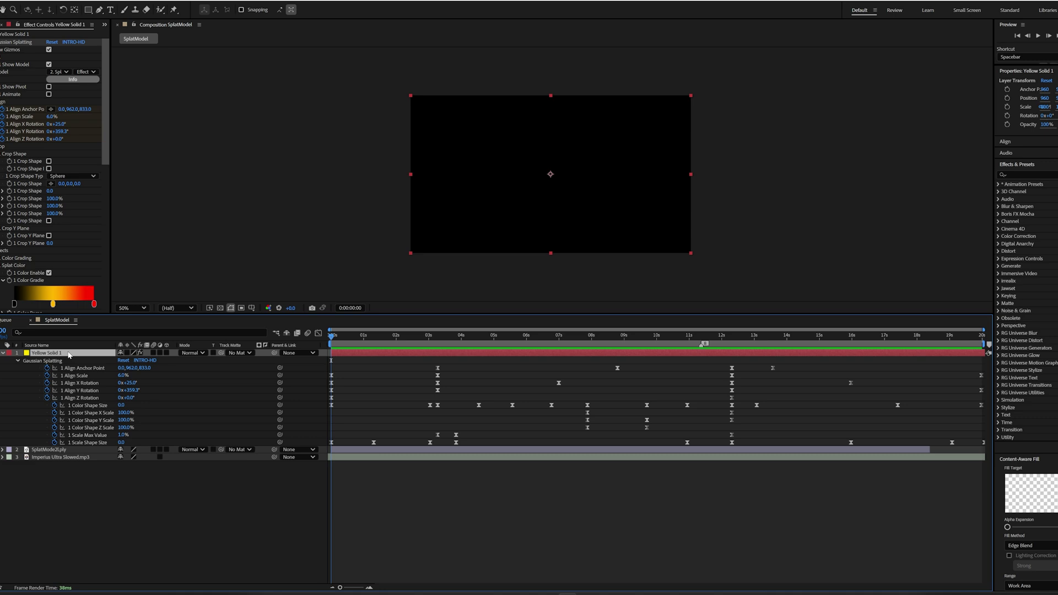
pyautogui.press('space')
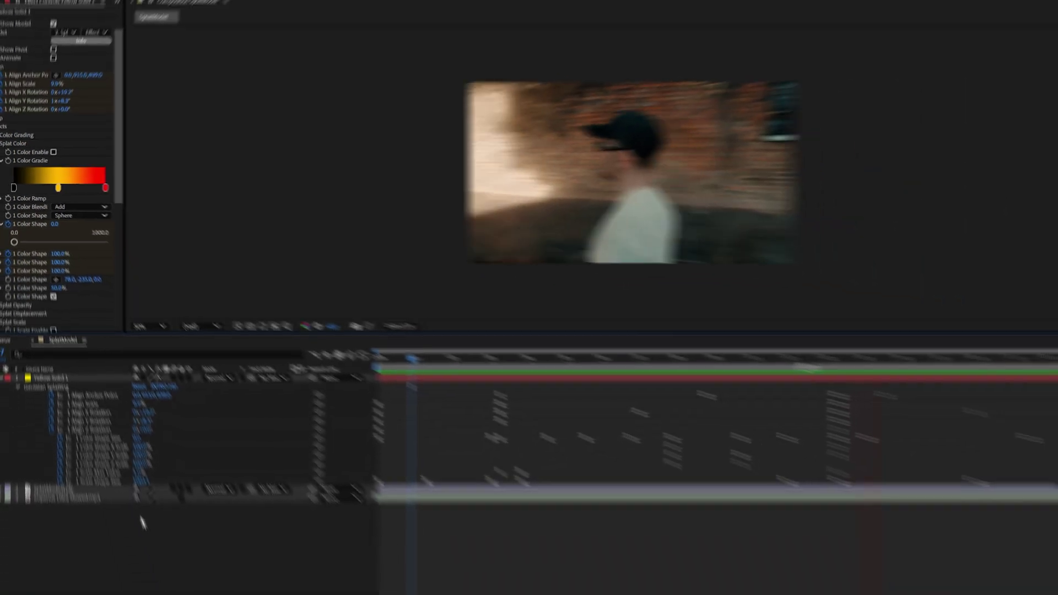
# Apply Keyframe Assistant > Easy Ease to all of Yellow Solid 1's keyframes
pyautogui.moveTo(330, 359); pyautogui.dragTo(989, 442)
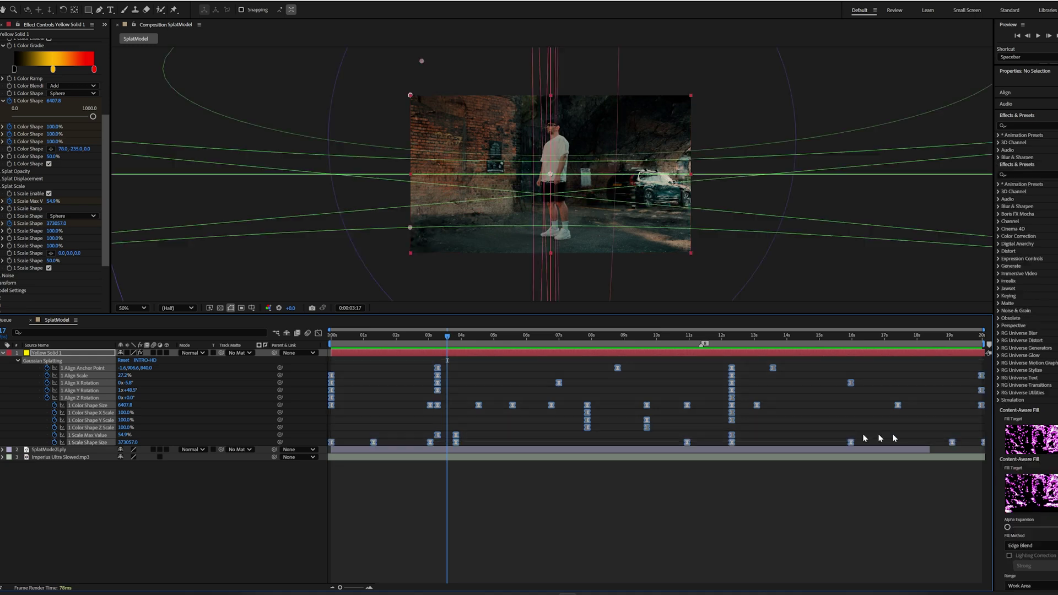
pyautogui.rightClick(732, 435)
pyautogui.moveTo(786, 573)
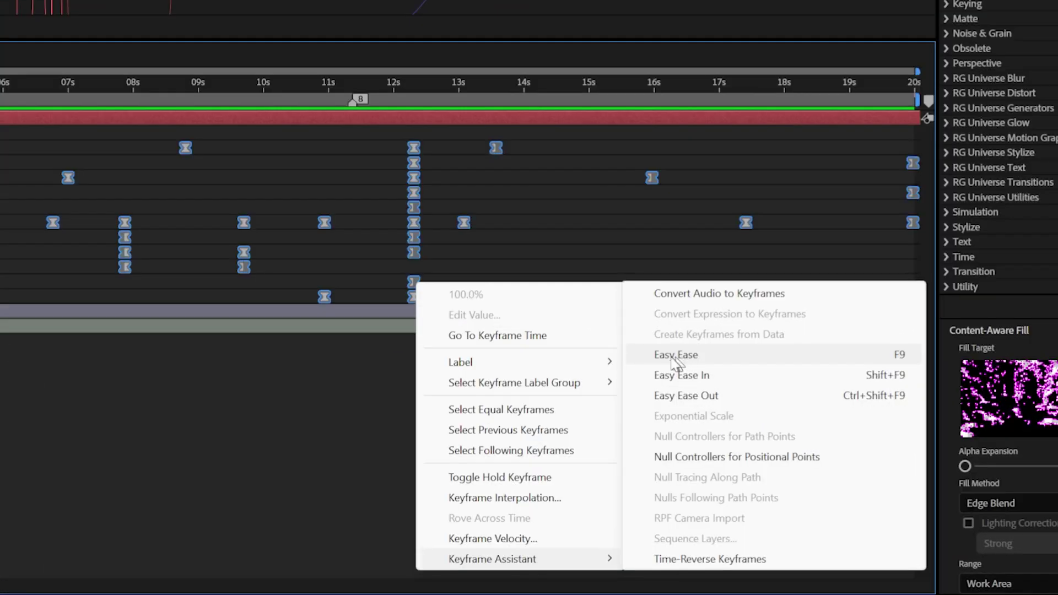
pyautogui.click(676, 355)
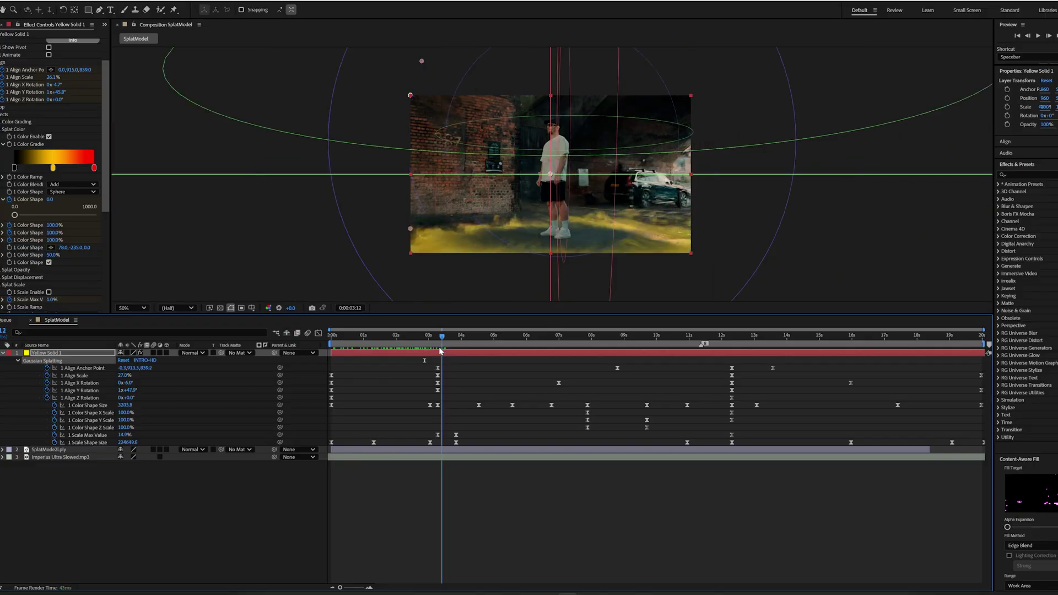
# Scrub the timeline back and forth to check the yellow splat reveal
pyautogui.press('pageup')
pyautogui.press('pageup')
pyautogui.press('pageup')
pyautogui.click(137, 528)
pyautogui.moveTo(440, 345)
pyautogui.mouseDown()
pyautogui.moveTo(464, 346)
pyautogui.moveTo(455, 347)
pyautogui.mouseUp()
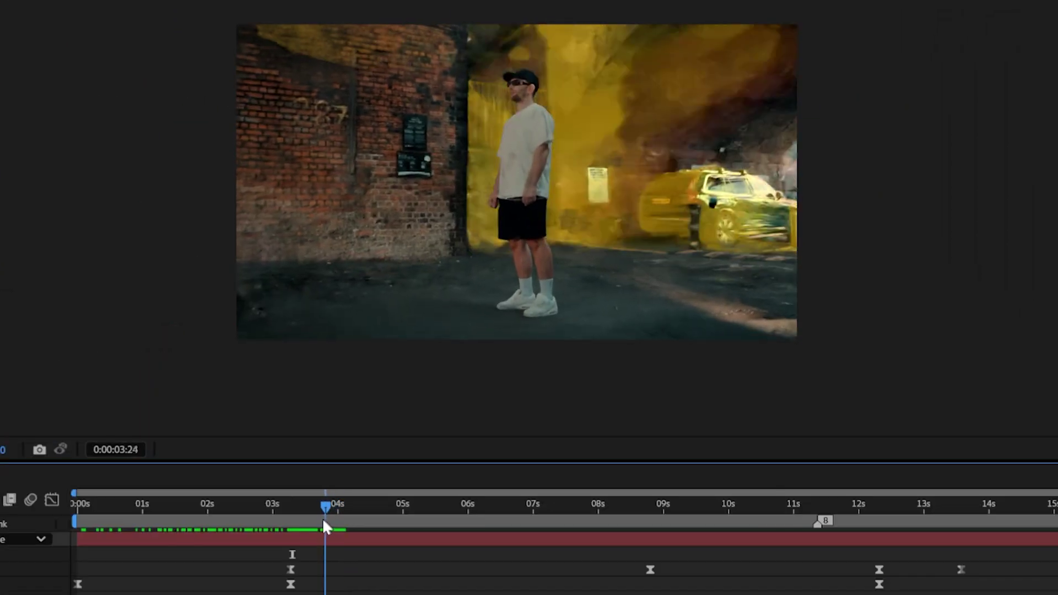
pyautogui.moveTo(324, 522); pyautogui.dragTo(1057, 593)
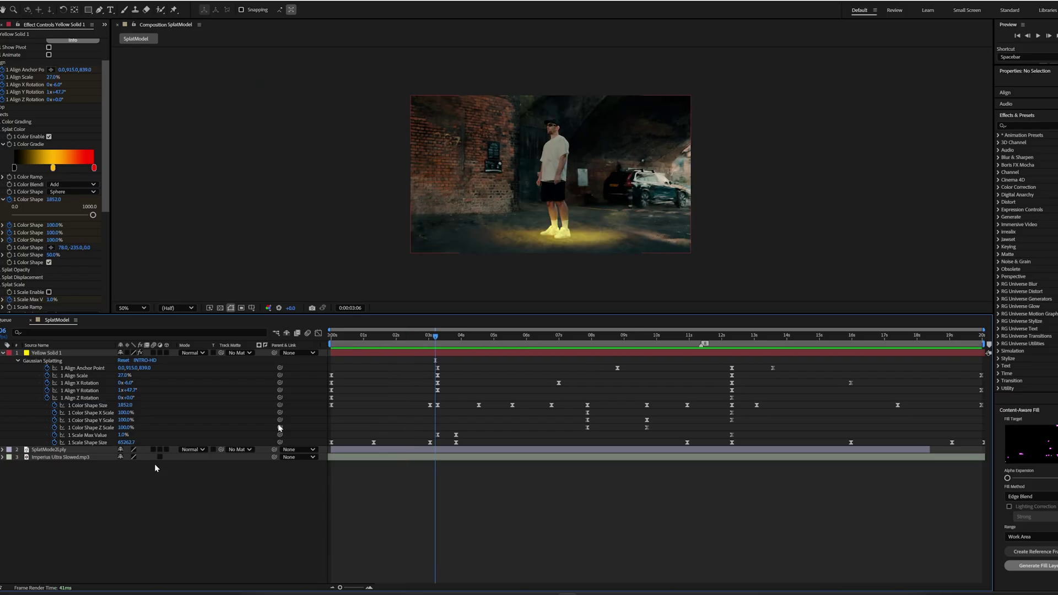
# Revert the X-scale change, enable 1 Scale Enable, and preview the scene building from the start
pyautogui.moveTo(126, 413); pyautogui.dragTo(136, 426)
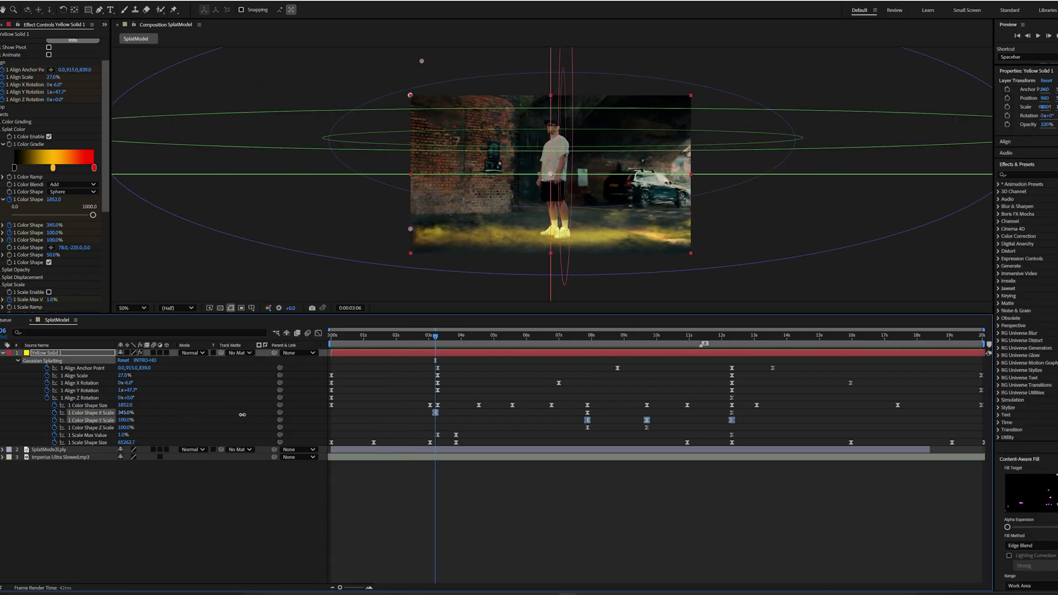
pyautogui.hotkey('ctrl', 'z')
pyautogui.hotkey('ctrl', 'z')
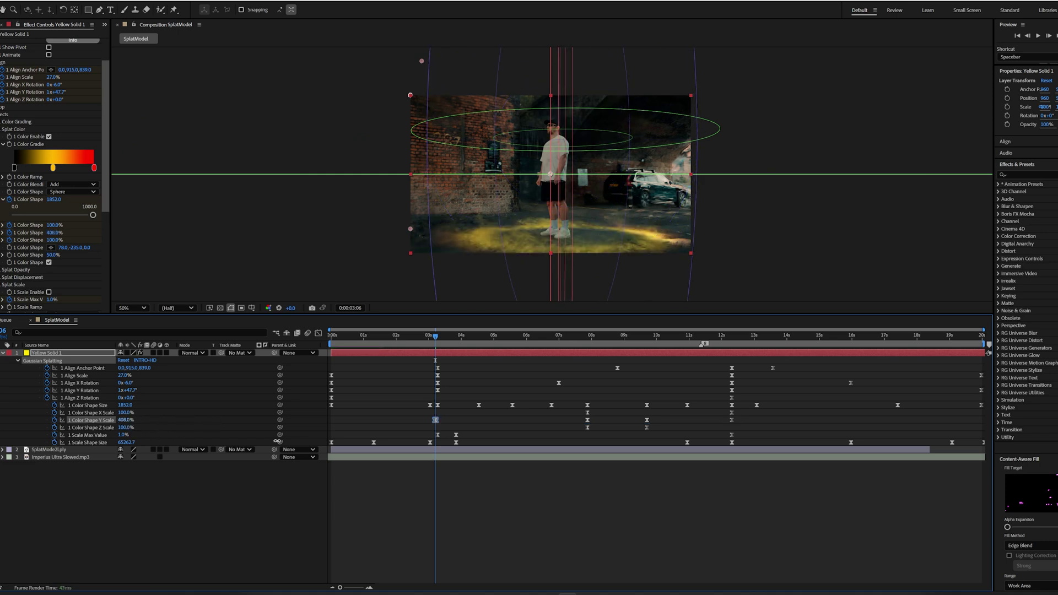
pyautogui.press('j')
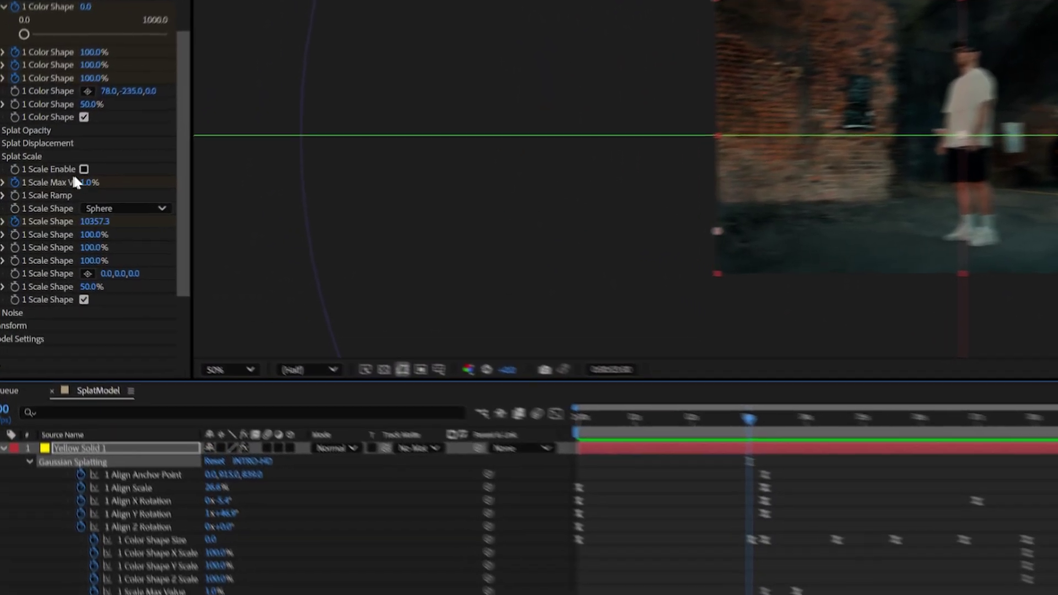
pyautogui.click(83, 169)
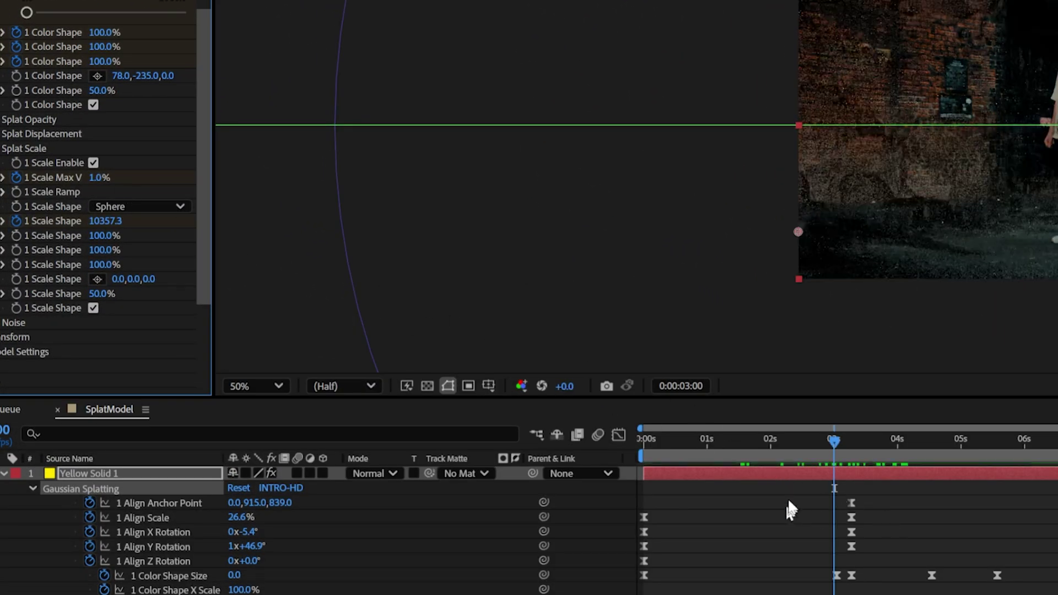
pyautogui.moveTo(835, 468); pyautogui.dragTo(650, 466)
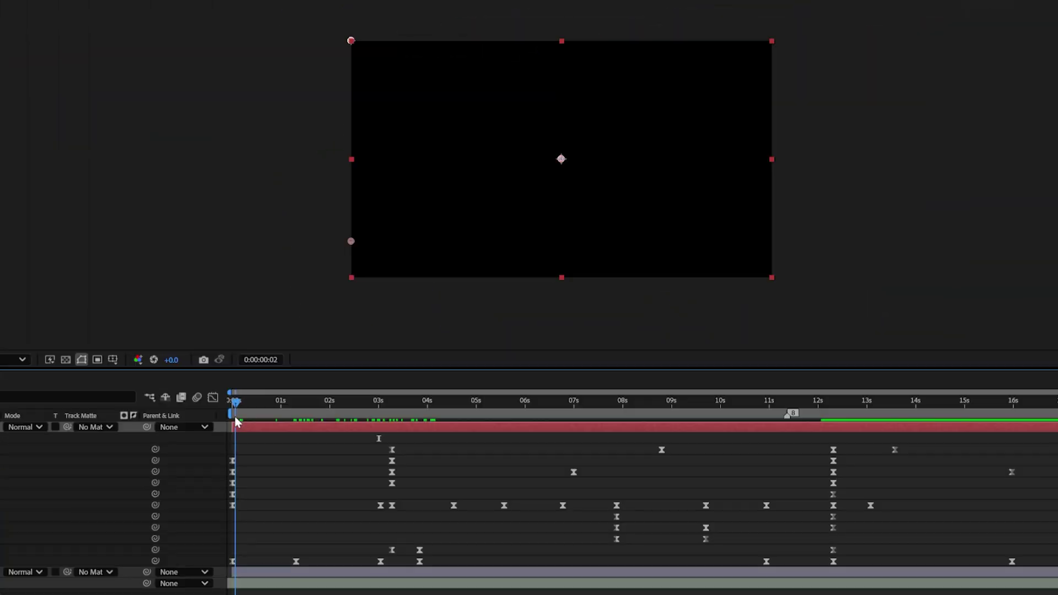
pyautogui.moveTo(237, 421); pyautogui.dragTo(378, 428)
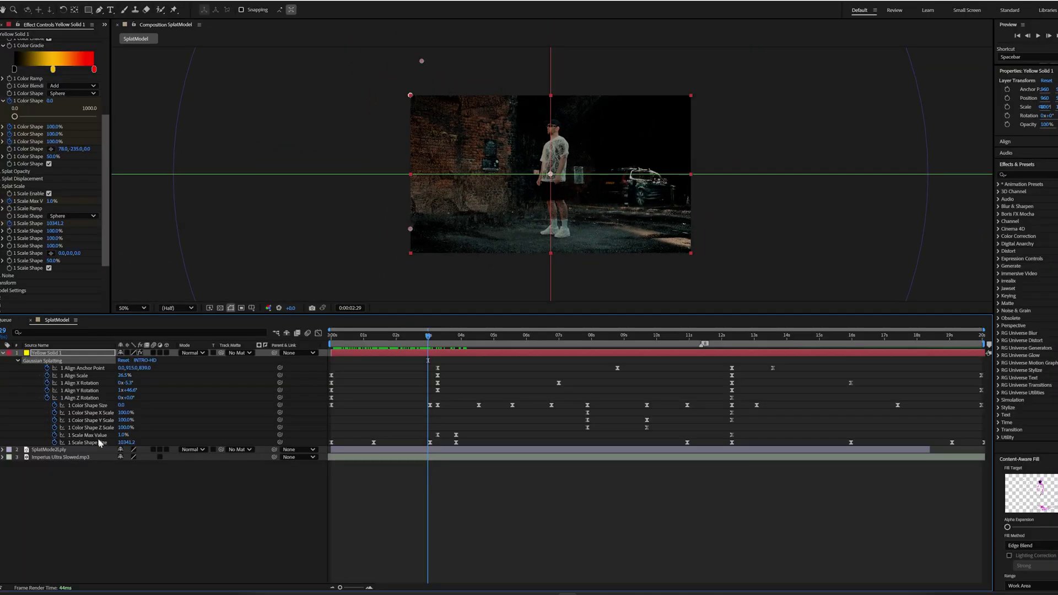
# Set the Scale Max Value keyframe at 0:00:03:25 to 236.0%, enlarging the splats
pyautogui.click(88, 436)
pyautogui.click(456, 435)
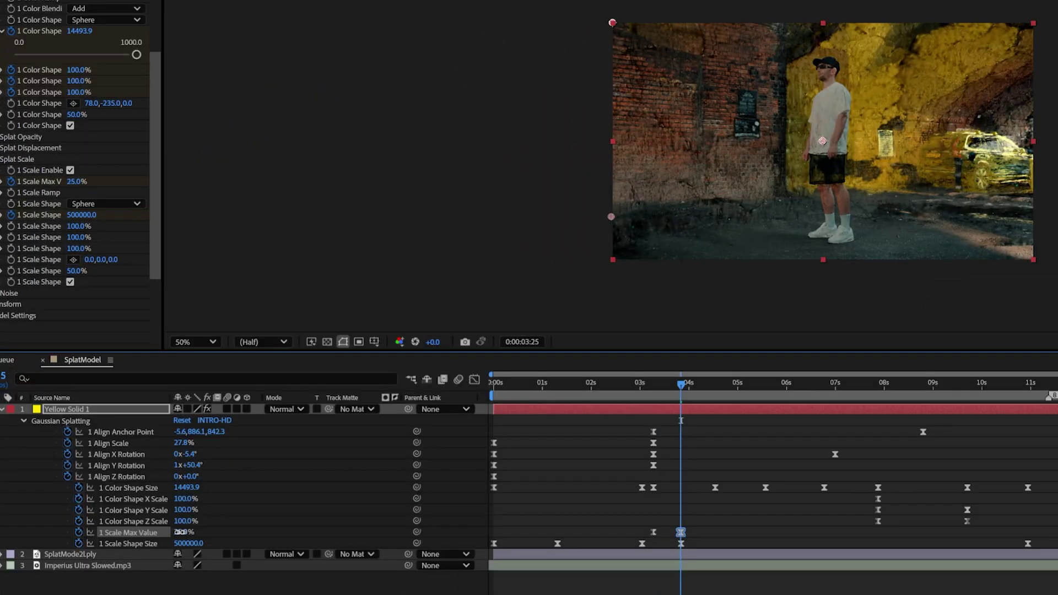
pyautogui.moveTo(143, 435); pyautogui.dragTo(109, 435)
pyautogui.moveTo(159, 532); pyautogui.dragTo(171, 534)
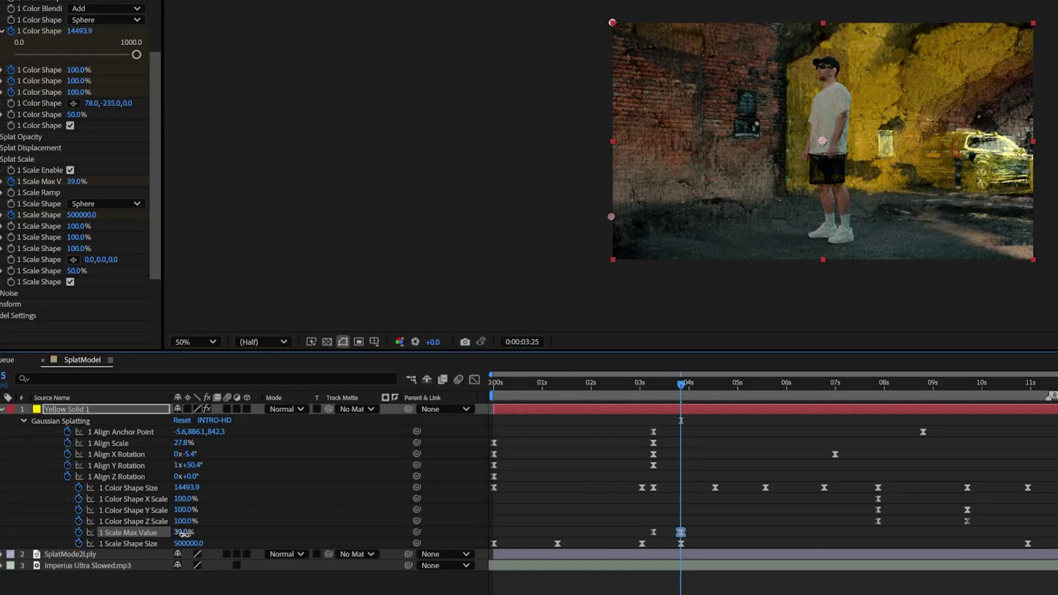
pyautogui.moveTo(170, 534); pyautogui.dragTo(328, 559)
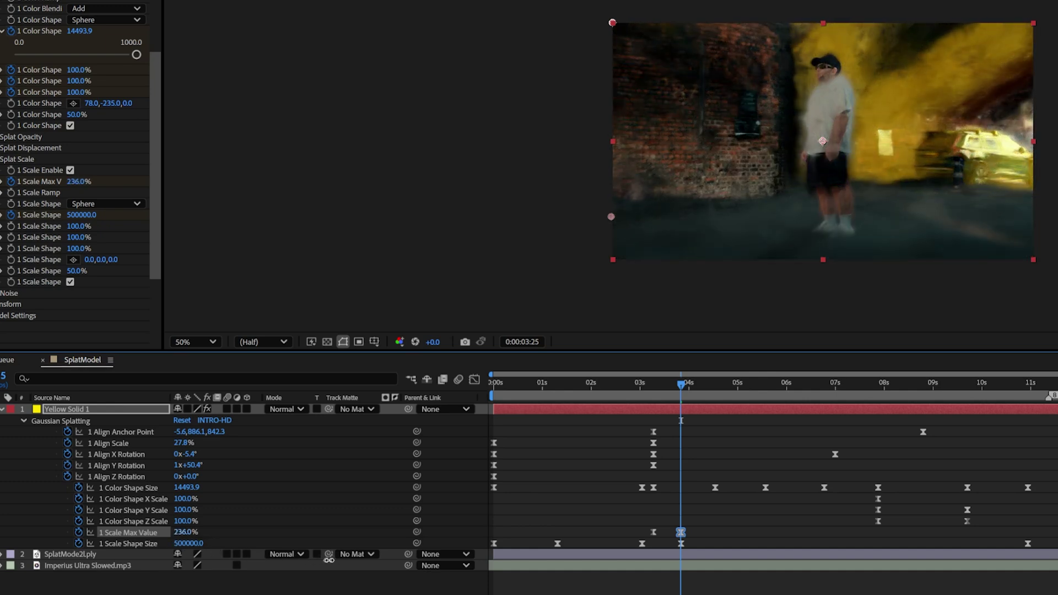